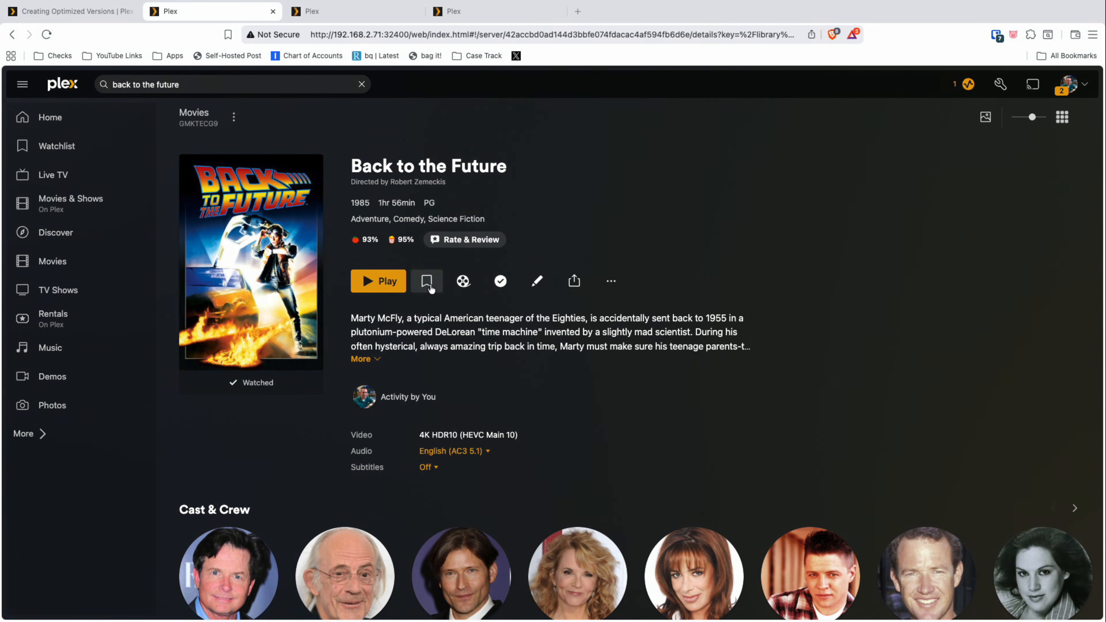
Step: Open the optimization settings for Back to the Future and set the title to "Back to the Future - Mobile"
left_click(609, 279)
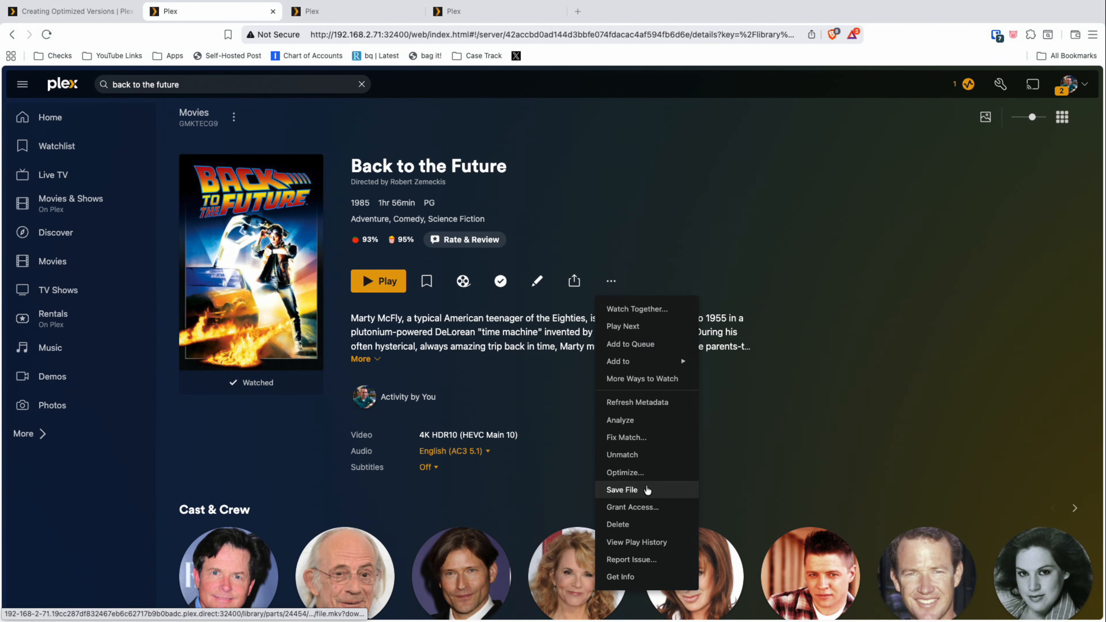
left_click(646, 475)
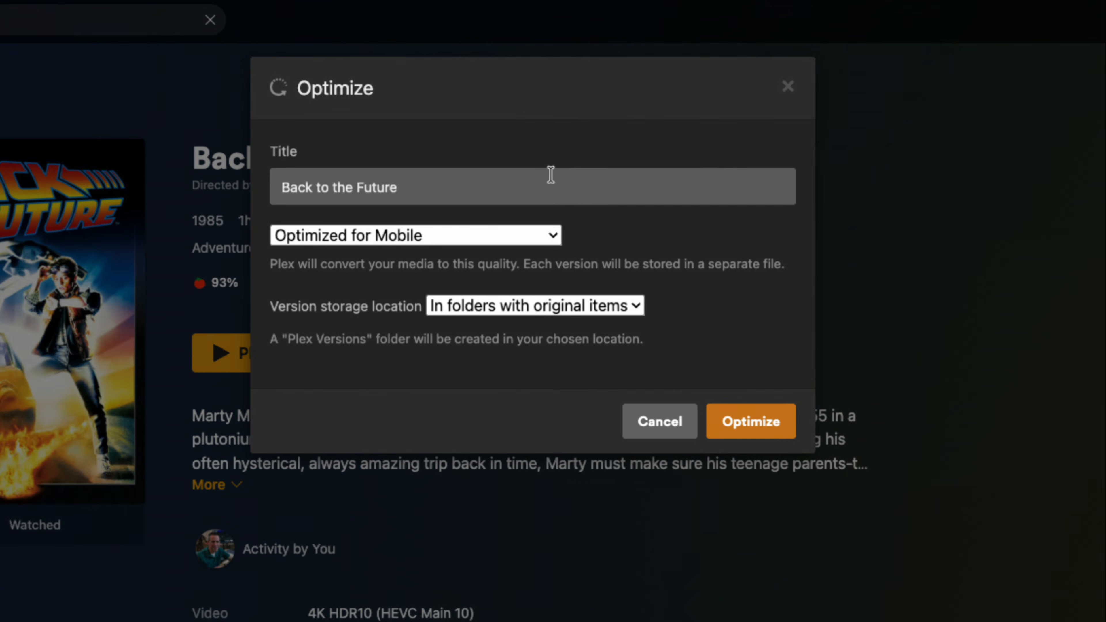
left_click(563, 176)
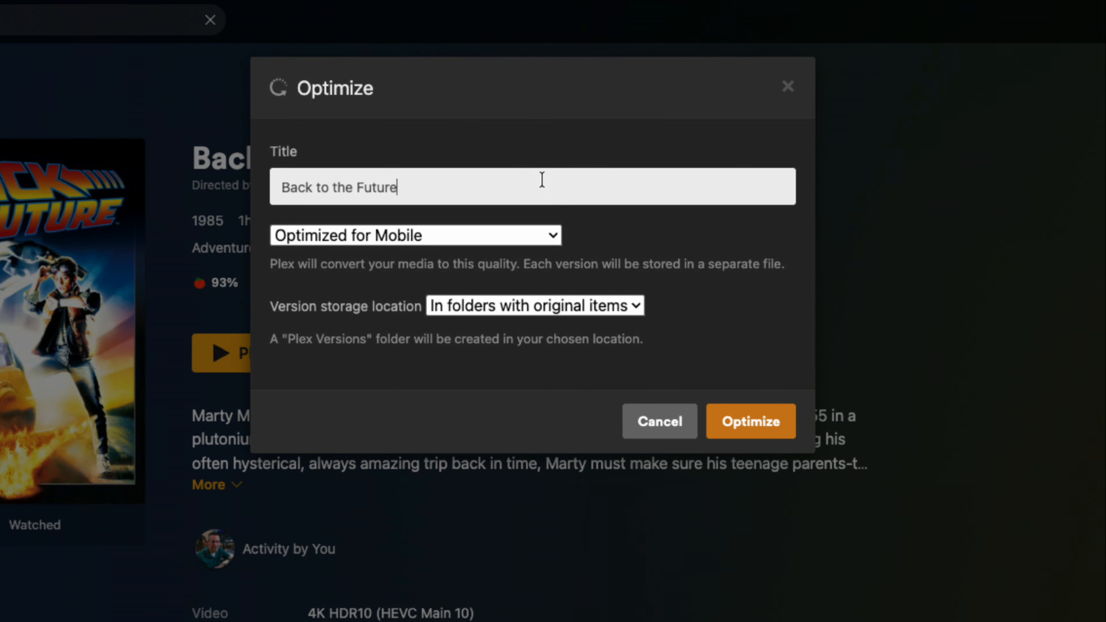
type("- MObile")
key("BackSpace")
key("BackSpace")
key("BackSpace")
key("BackSpace")
key("BackSpace")
type("obile")
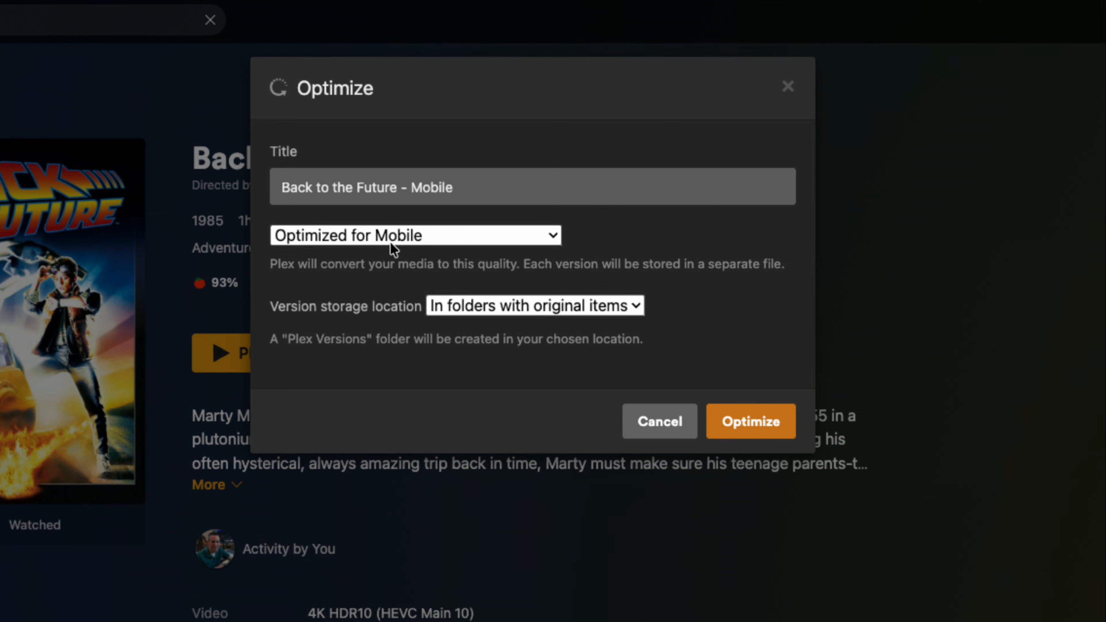
Step: Review the available quality presets and their descriptions in the Plex support article on creating optimized versions
left_click(395, 234)
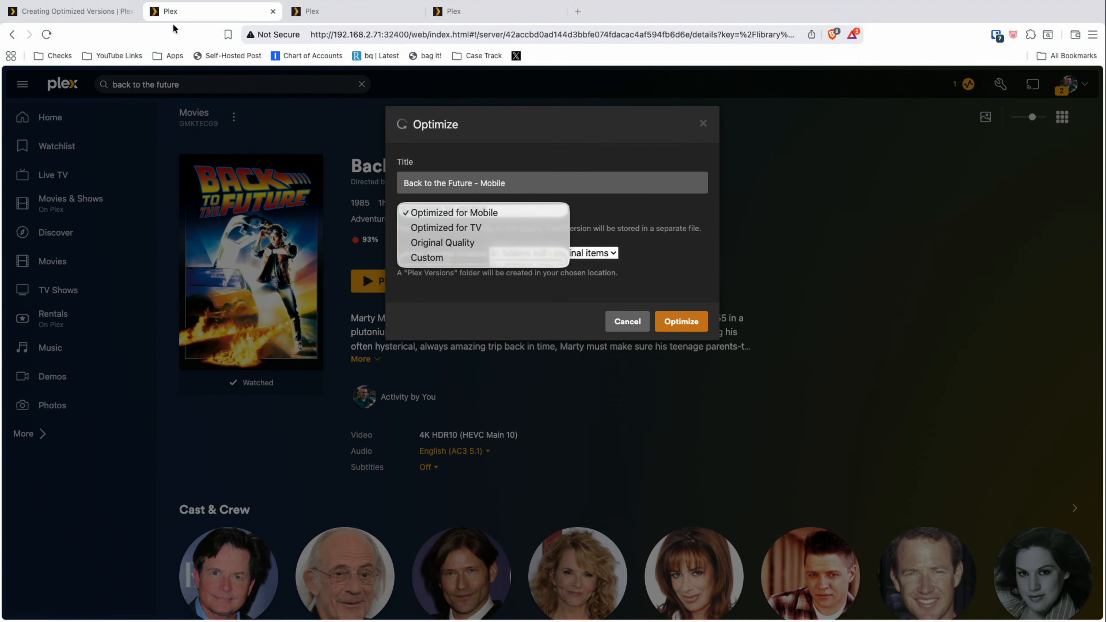
left_click(95, 13)
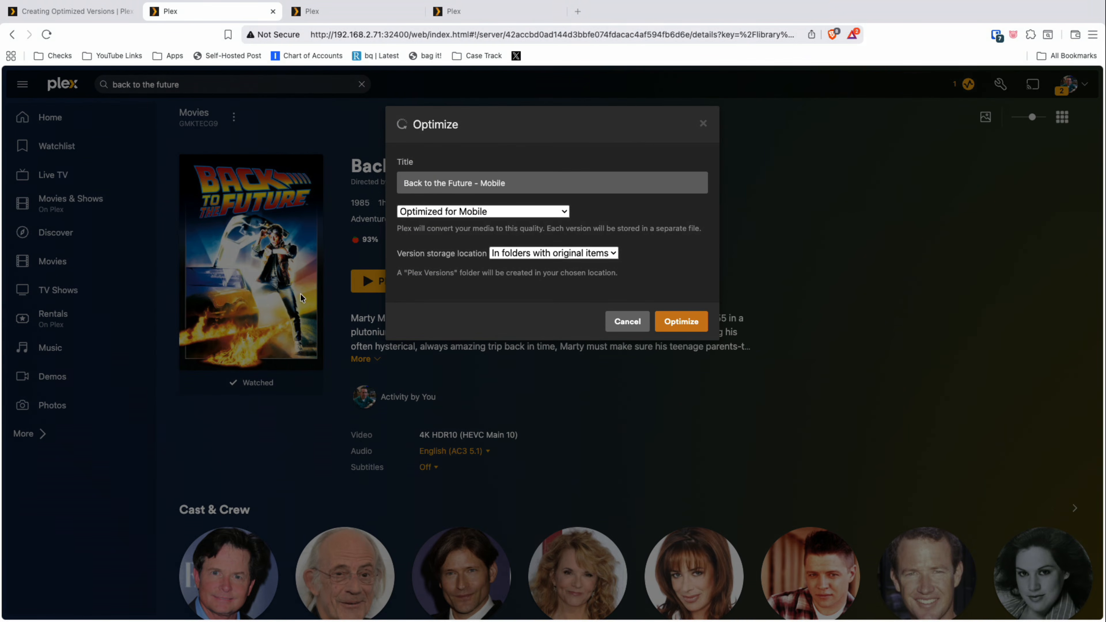
left_click(90, 14)
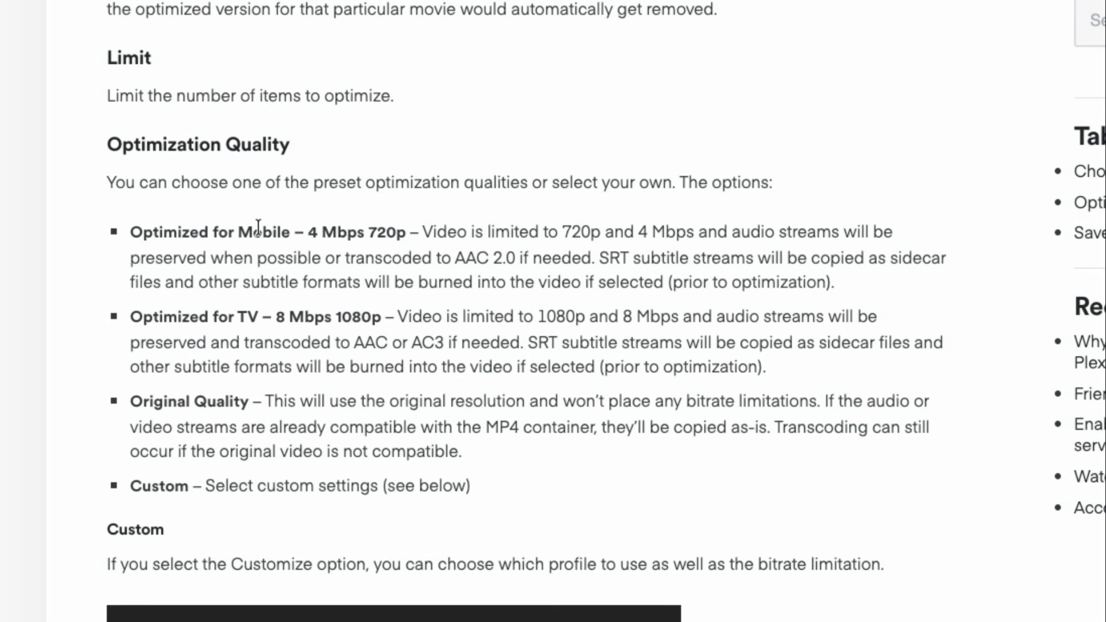
scroll(279, 236, "down", 1)
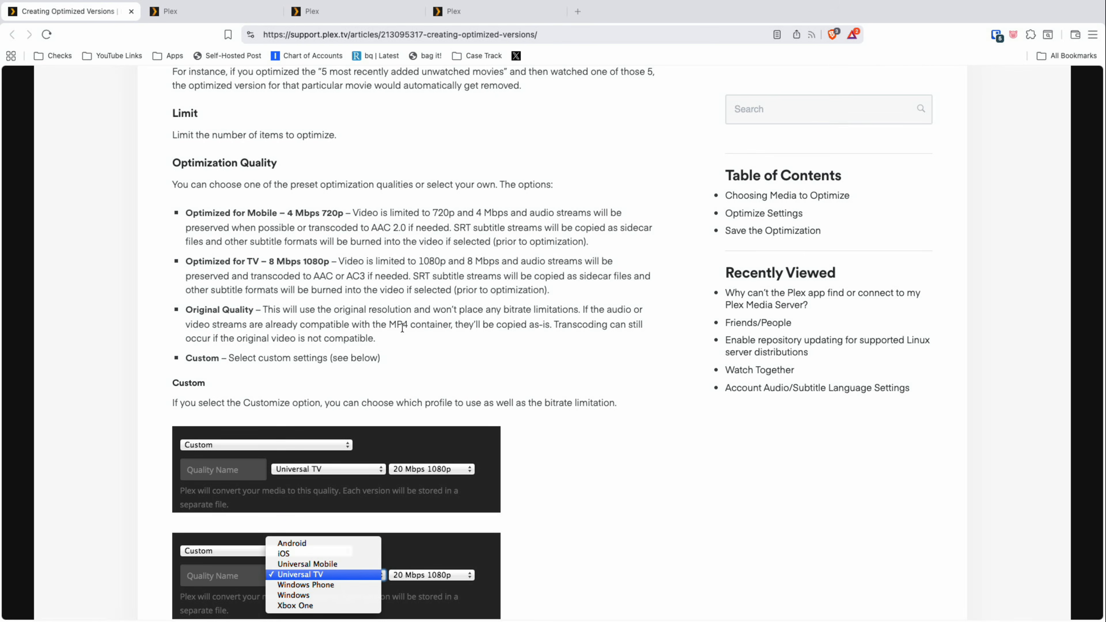
Step: Set the movie's optimization quality to Custom with the Xbox One profile and inspect the available bitrate options
left_click(235, 16)
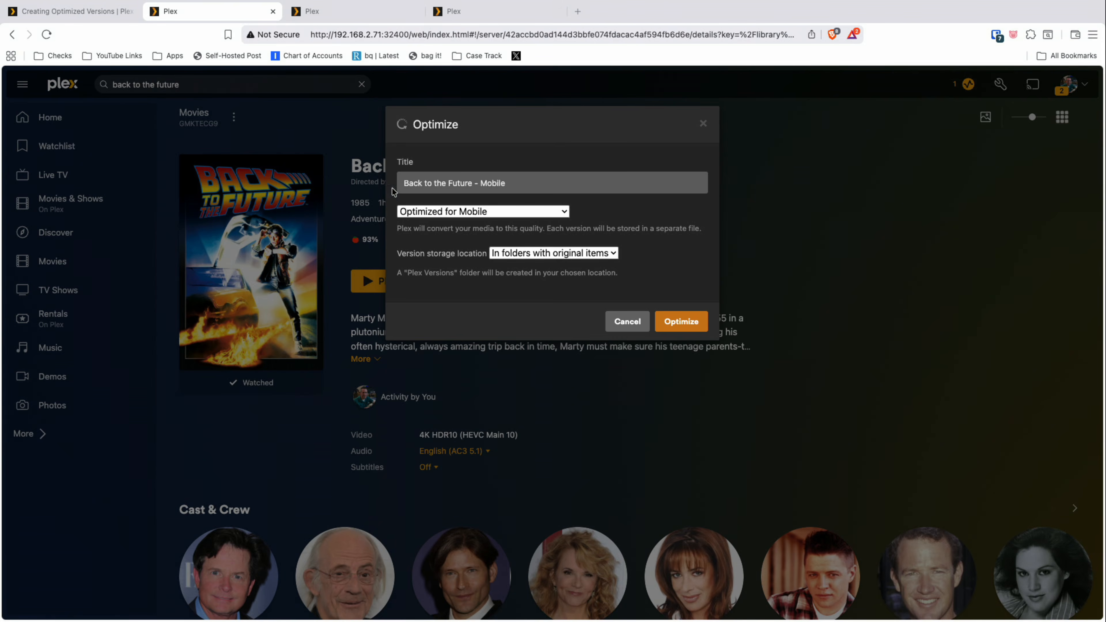
left_click(481, 216)
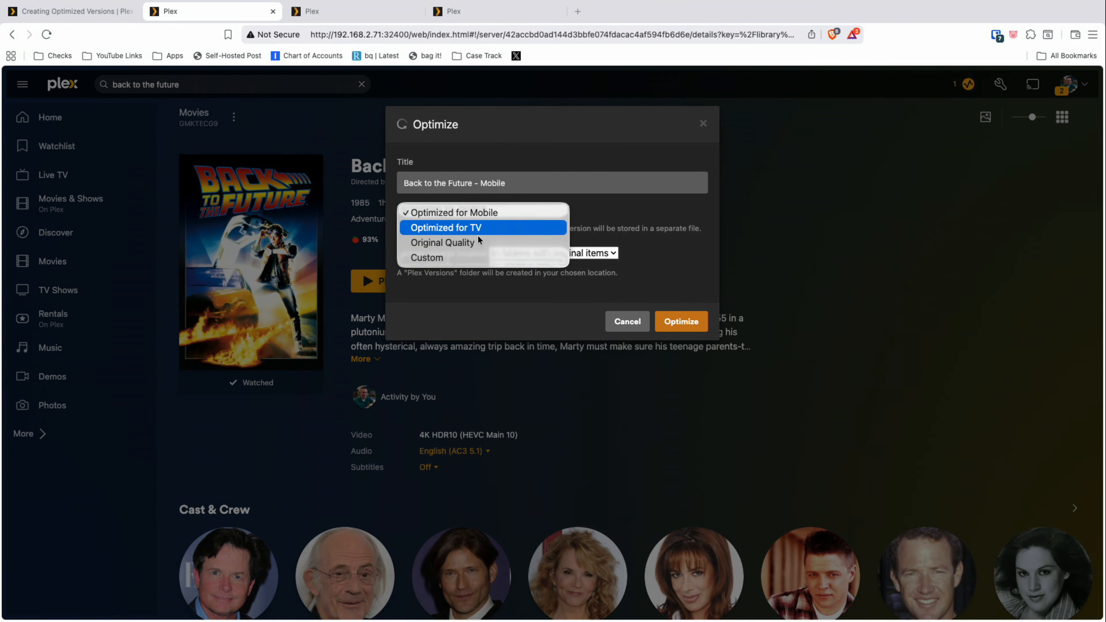
left_click(474, 256)
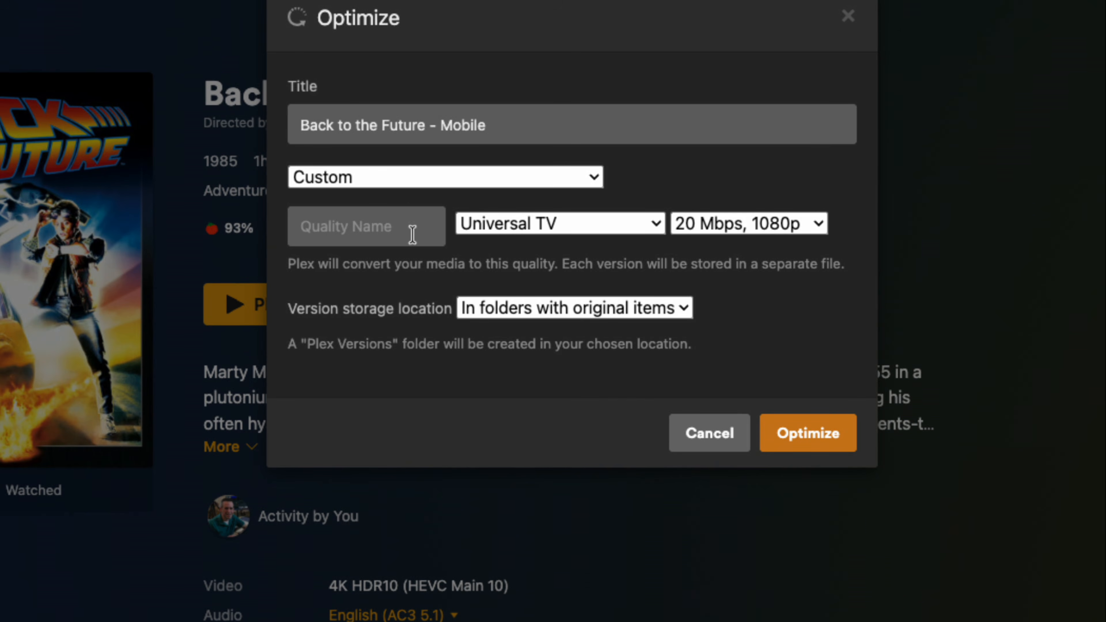
left_click(412, 233)
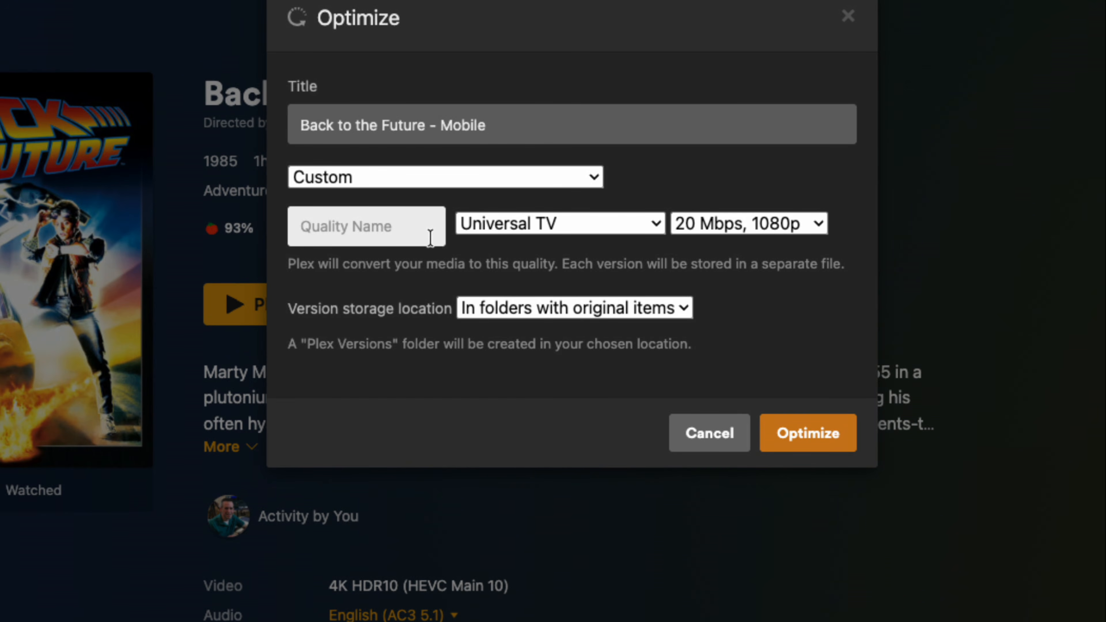
left_click(505, 227)
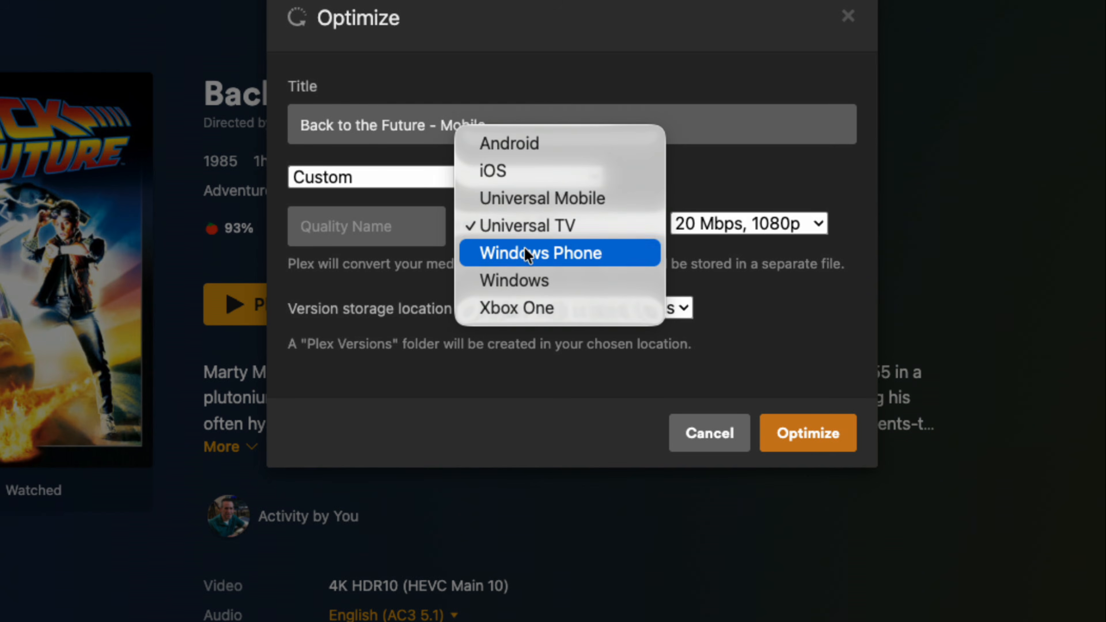
left_click(527, 306)
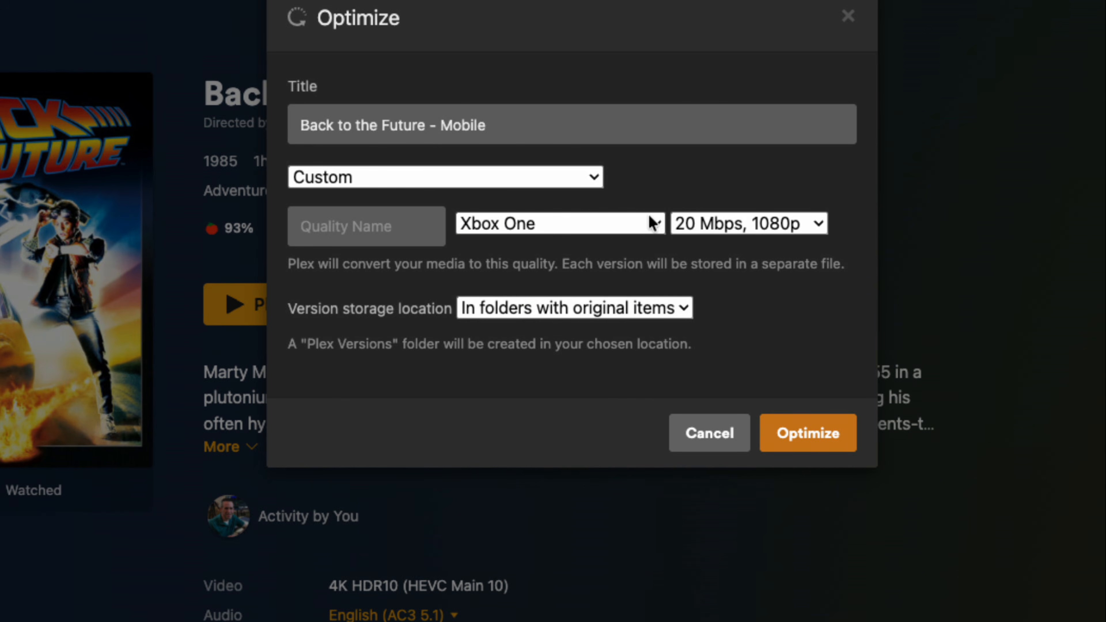
left_click(691, 217)
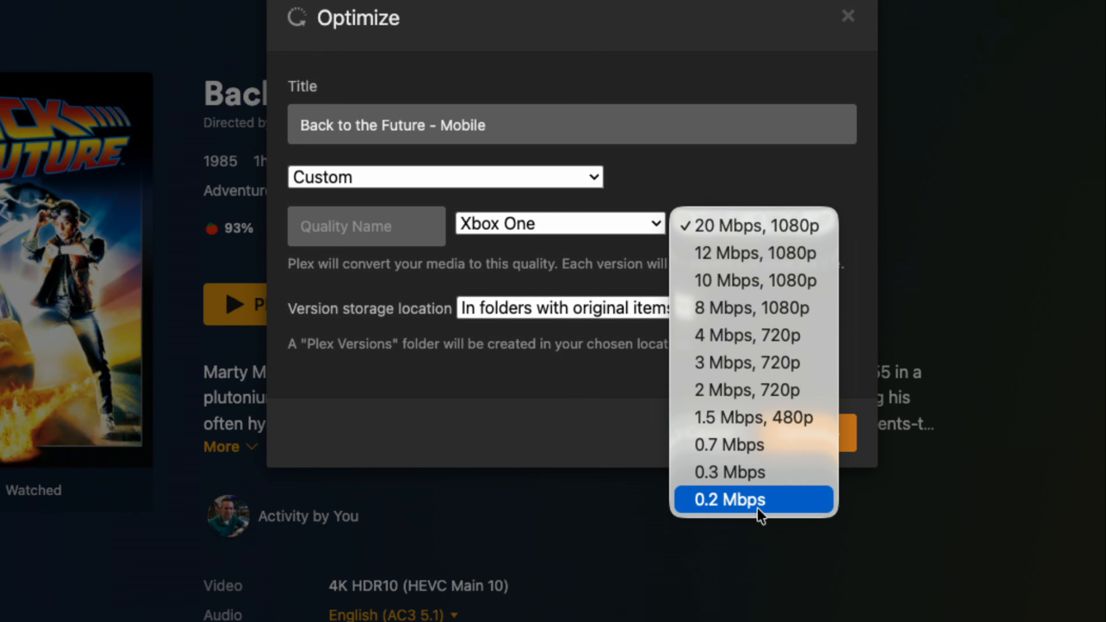
left_click(587, 457)
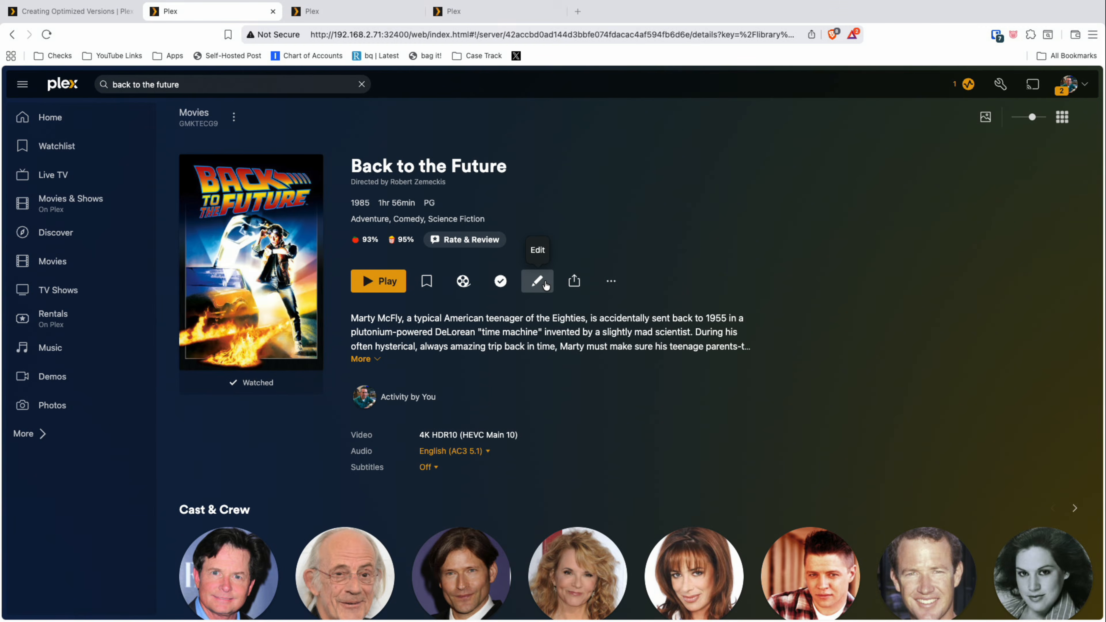
Step: Open the optimization settings for Star Trek: Picard Season 3 and toggle the Unwatched only filter
left_click(453, 11)
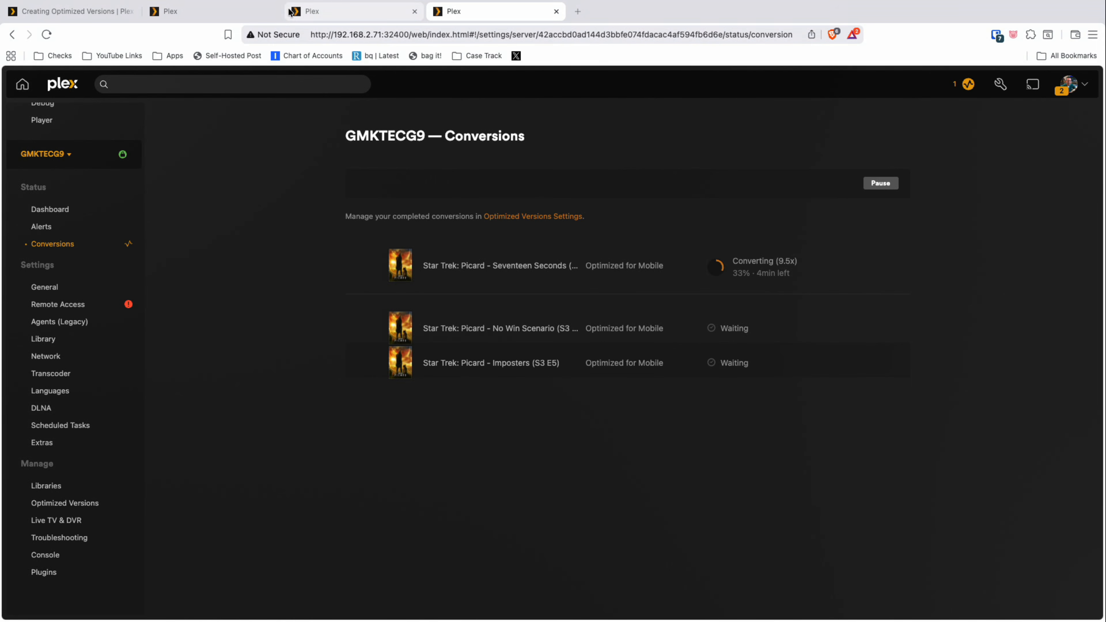
left_click(295, 15)
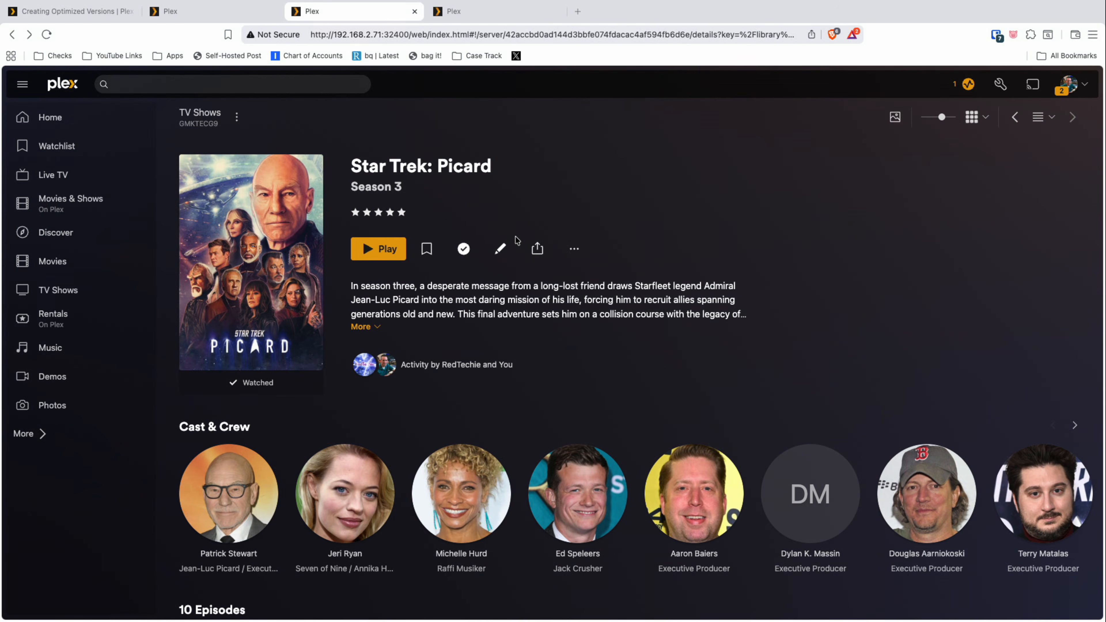
left_click(572, 252)
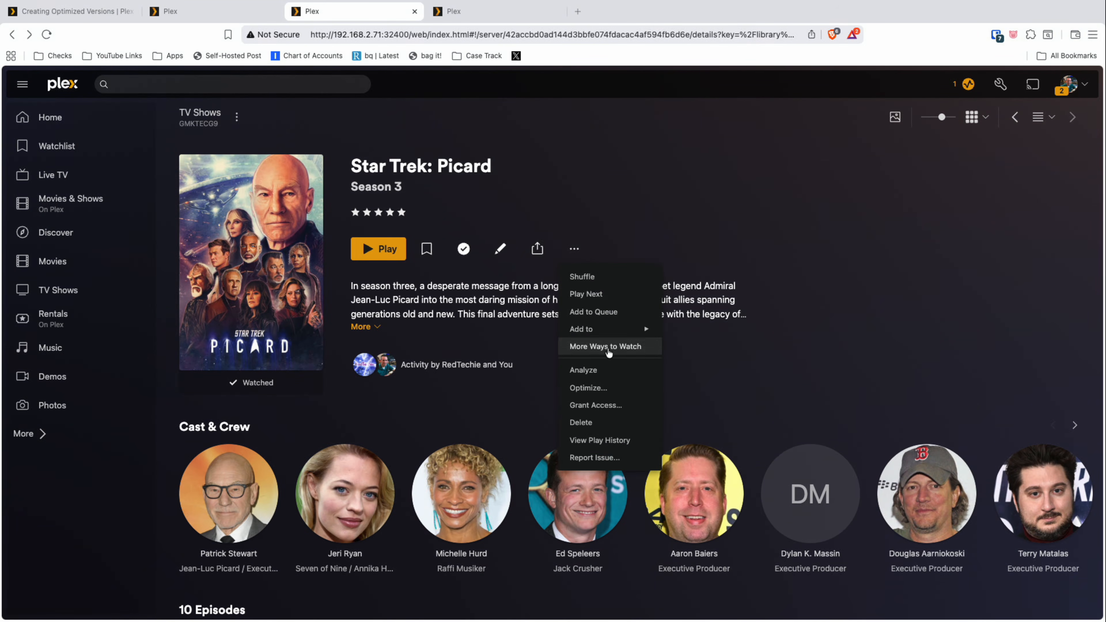
left_click(600, 392)
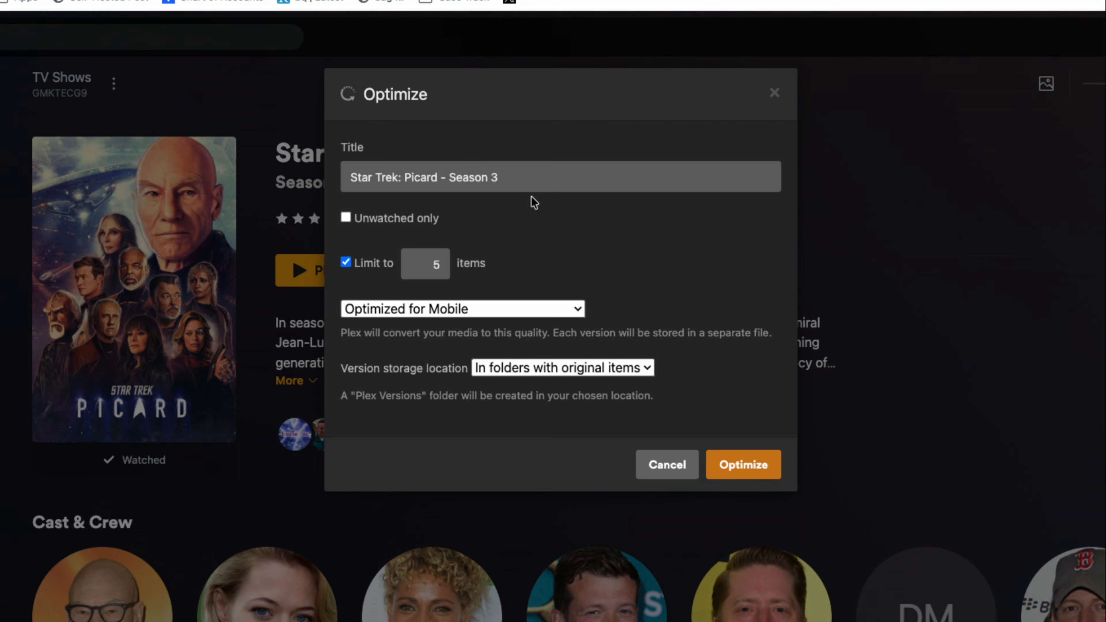
left_click(345, 217)
left_click(363, 221)
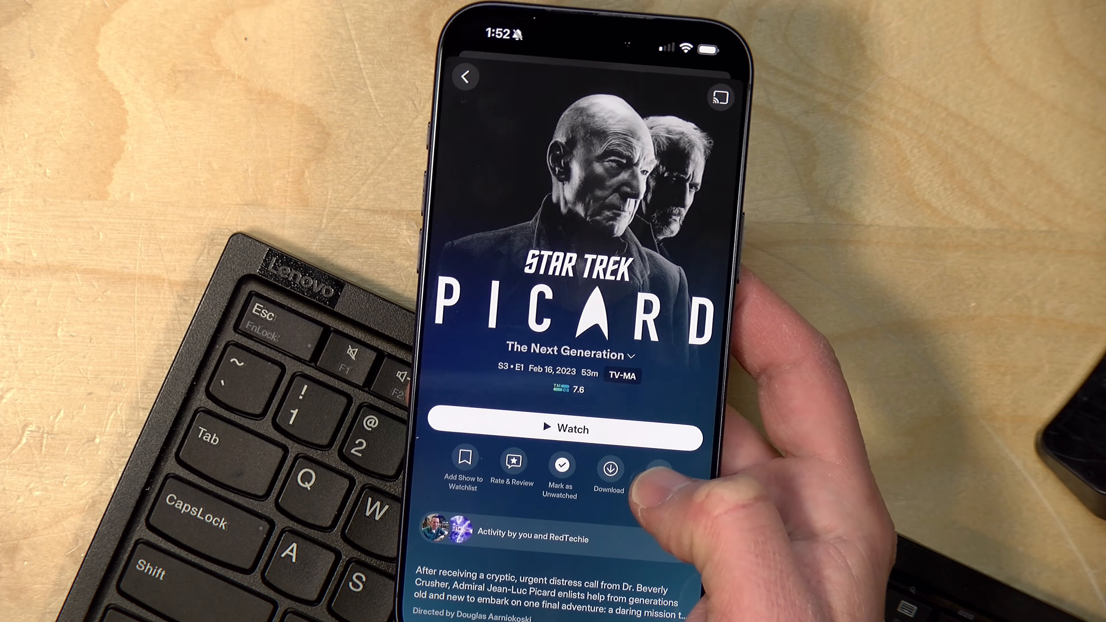
left_click(653, 467)
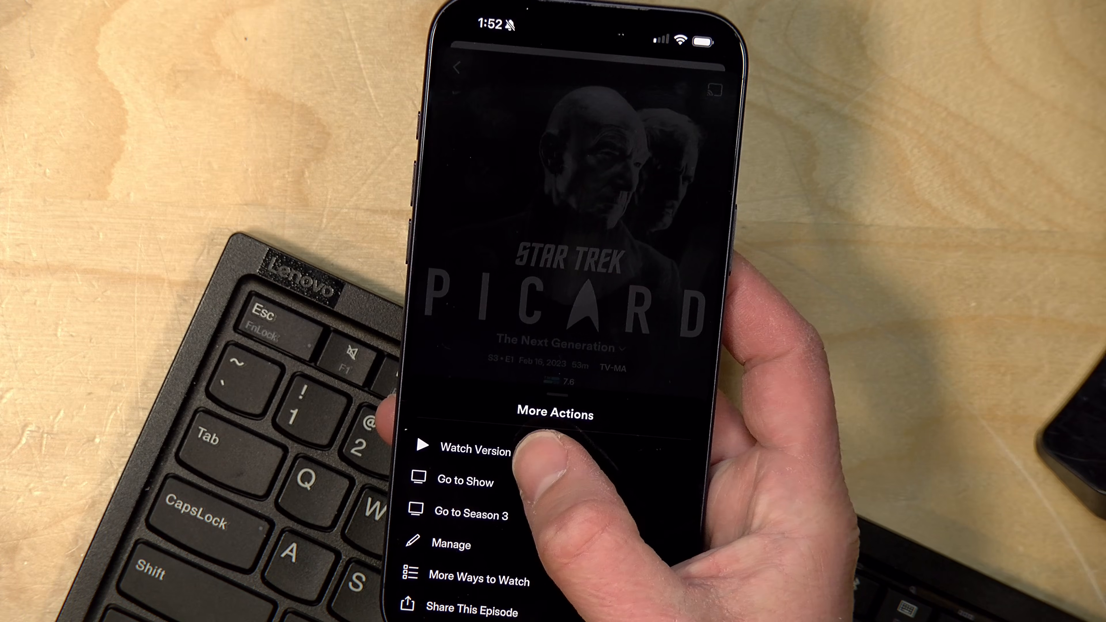
left_click(472, 455)
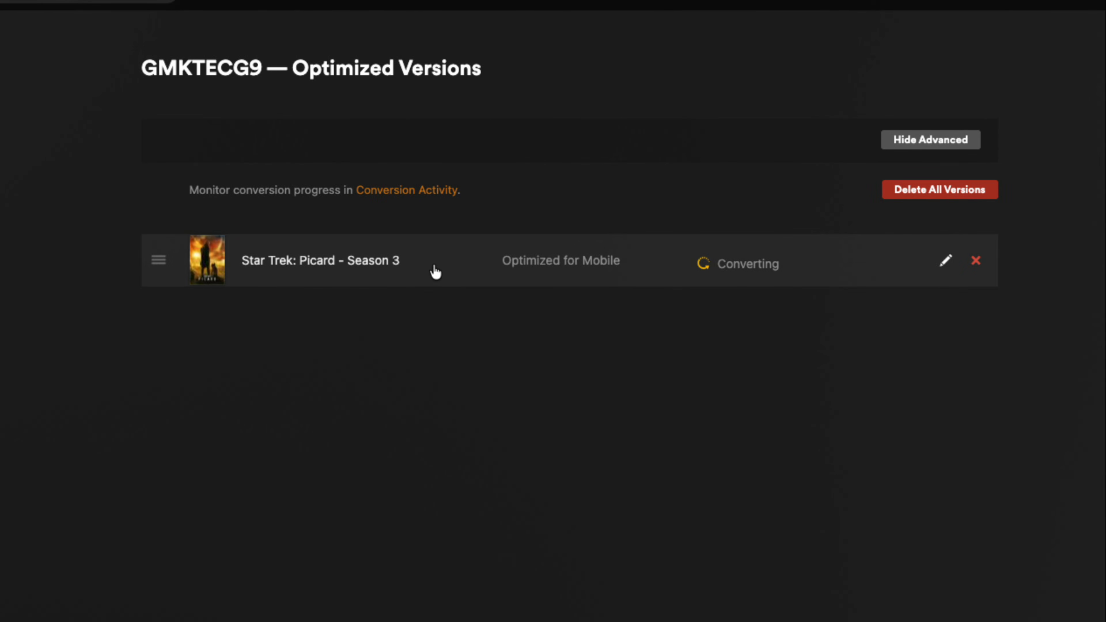
Step: Examine the conversion status of each episode in the Star Trek: Picard Season 3 optimized version
left_click(435, 272)
scroll(501, 306, "down", 2)
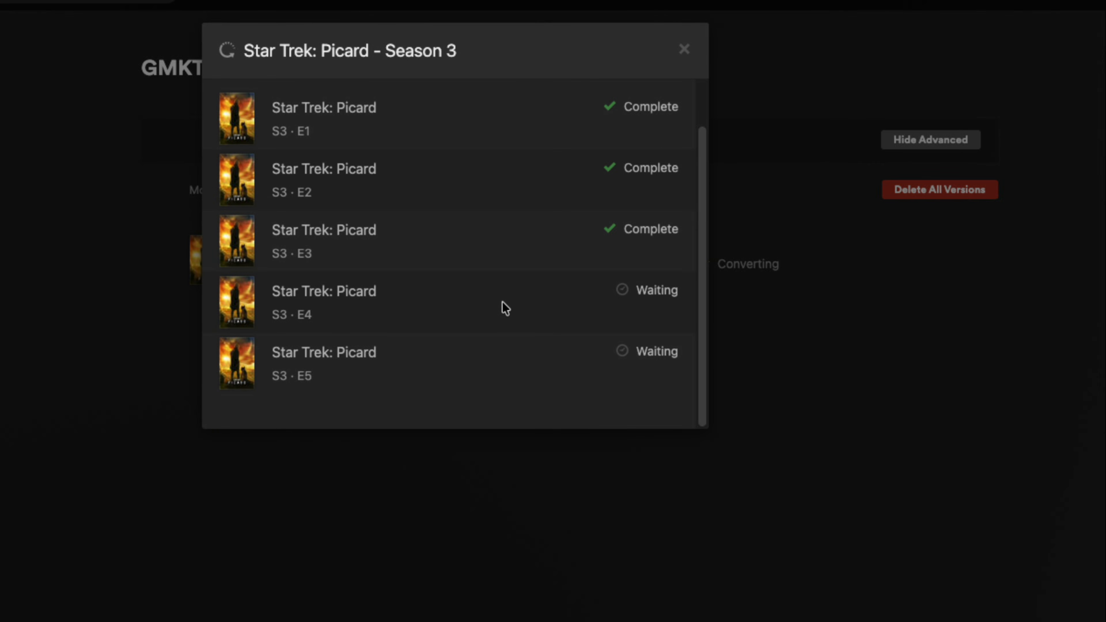
scroll(502, 301, "up", 2)
scroll(502, 302, "down", 2)
left_click(683, 48)
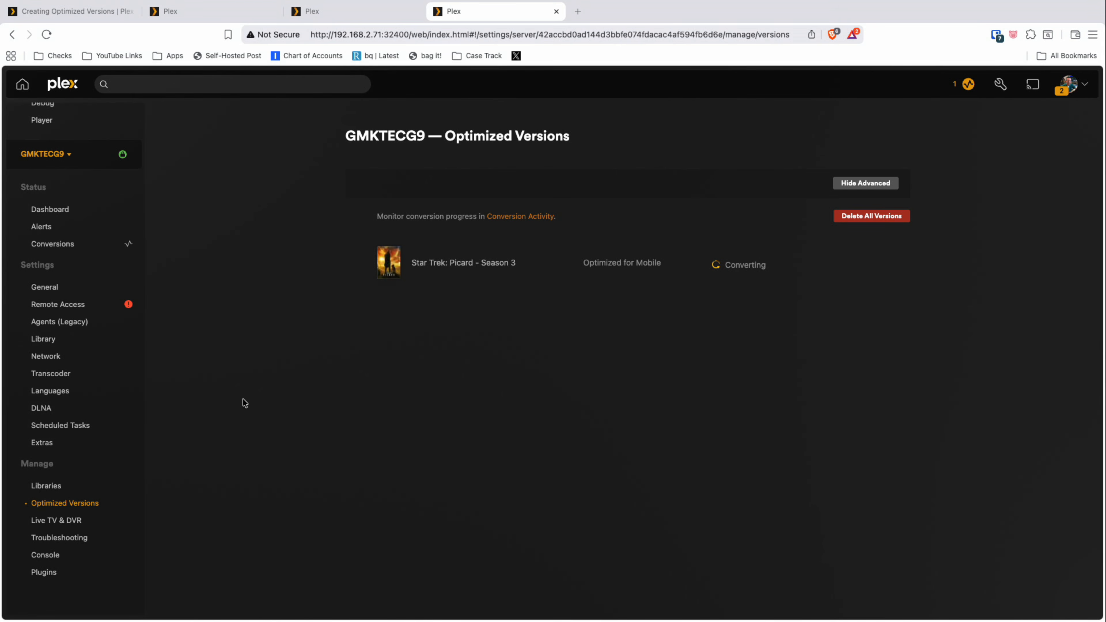
Step: Review the server's Transcoder settings, including the temporary directories, hardware acceleration and HEVC options
left_click(66, 377)
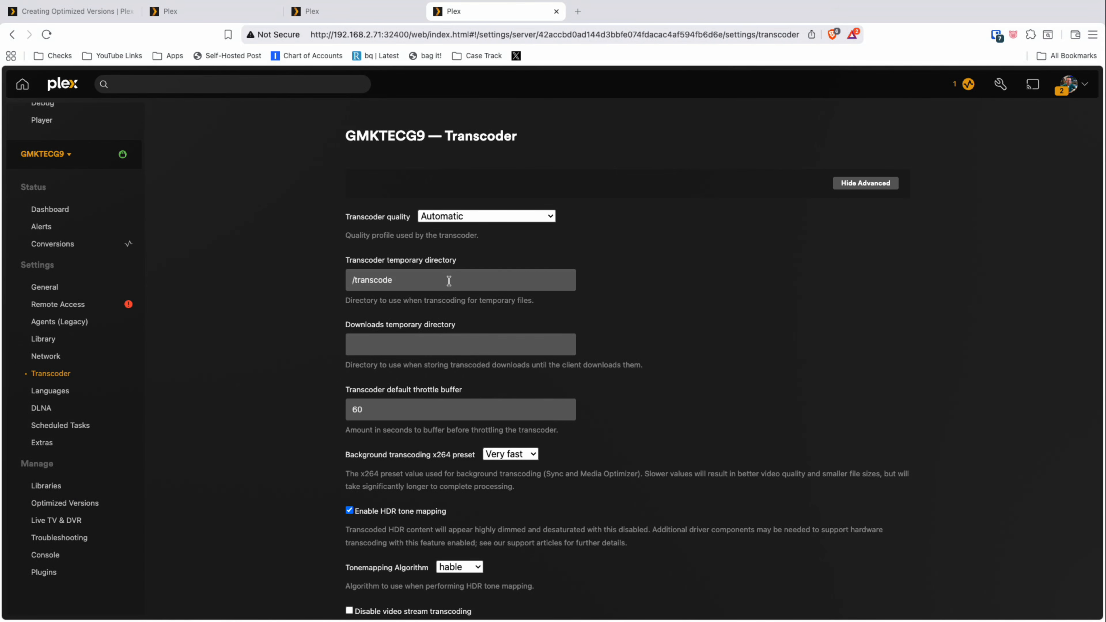
scroll(453, 280, "down", 1)
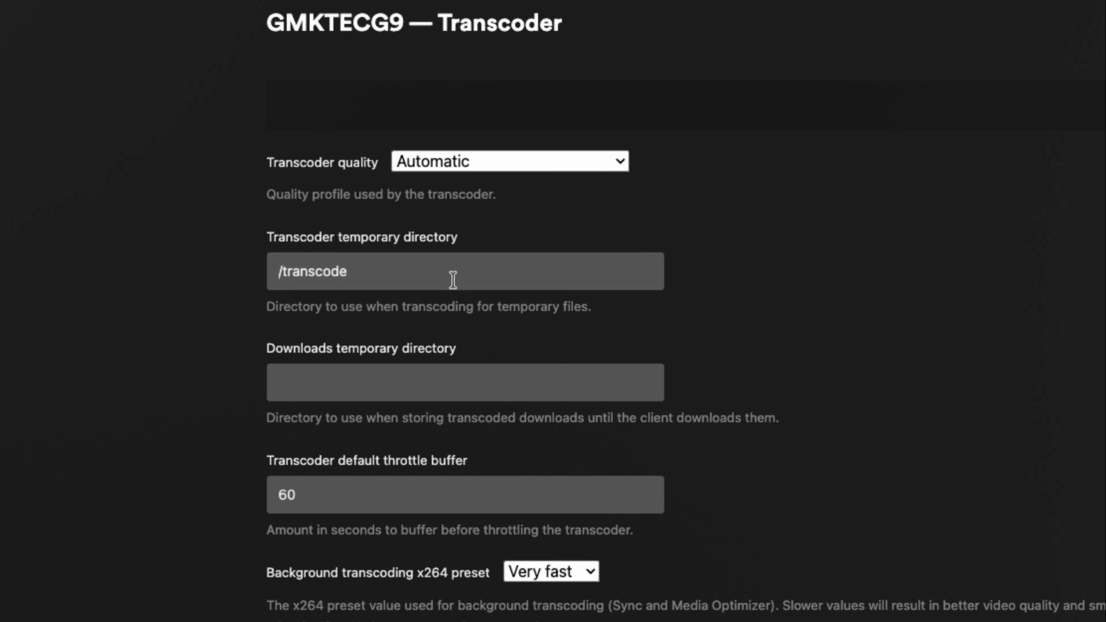
scroll(453, 280, "down", 18)
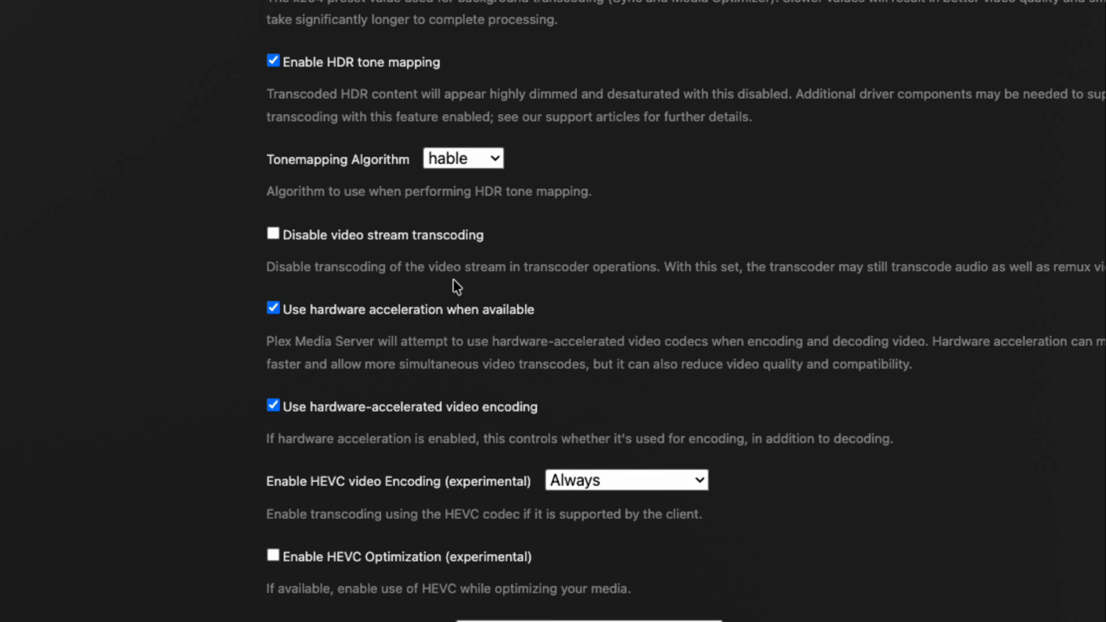
scroll(454, 283, "down", 3)
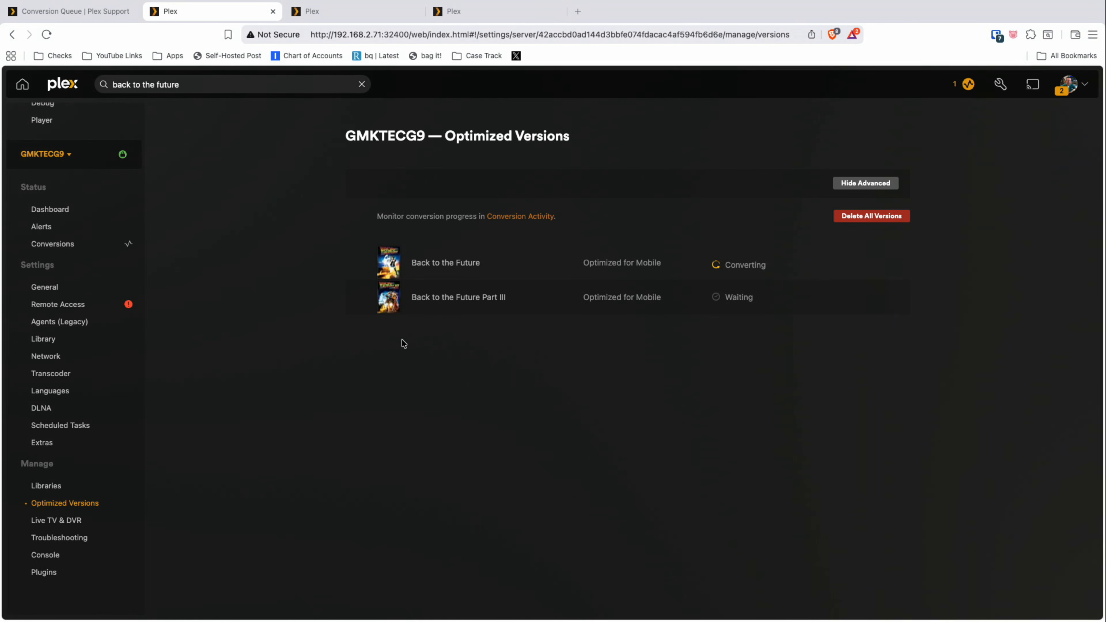
Step: Move Back to the Future Part III above Back to the Future in the optimized versions list and back below it
mouse_move(359, 300)
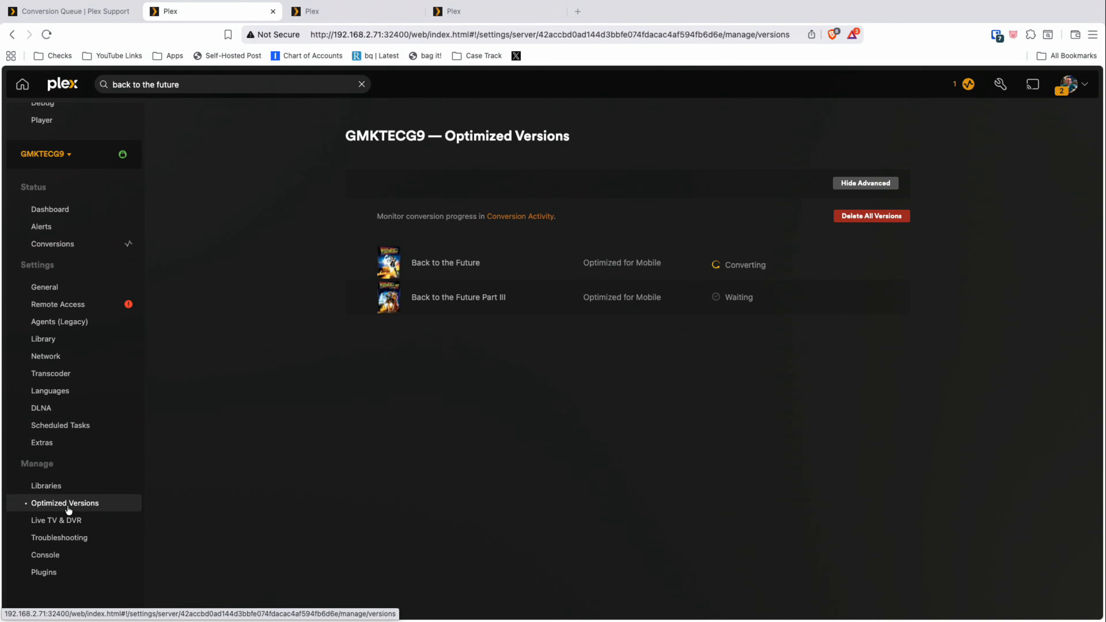
mouse_move(490, 307)
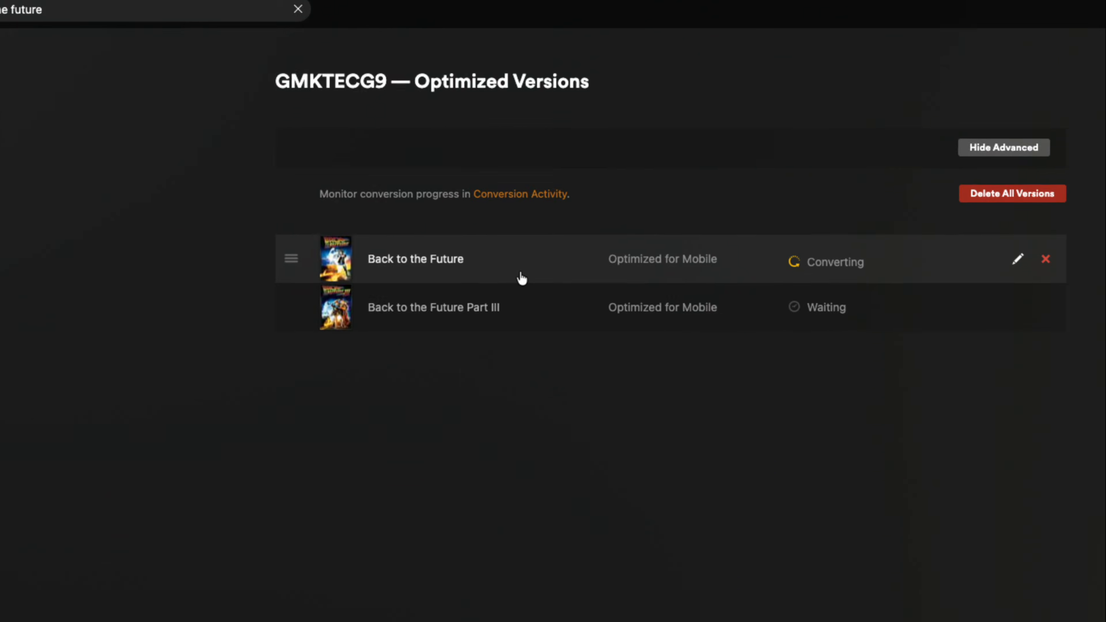
left_click_drag(259, 310, 259, 247)
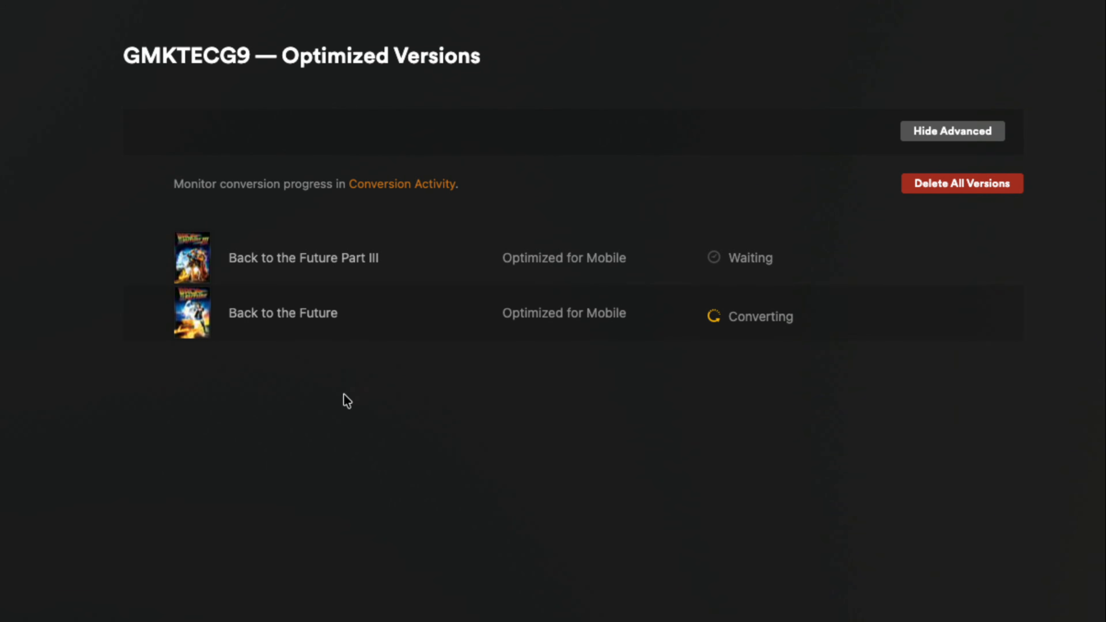
left_click_drag(139, 260, 141, 308)
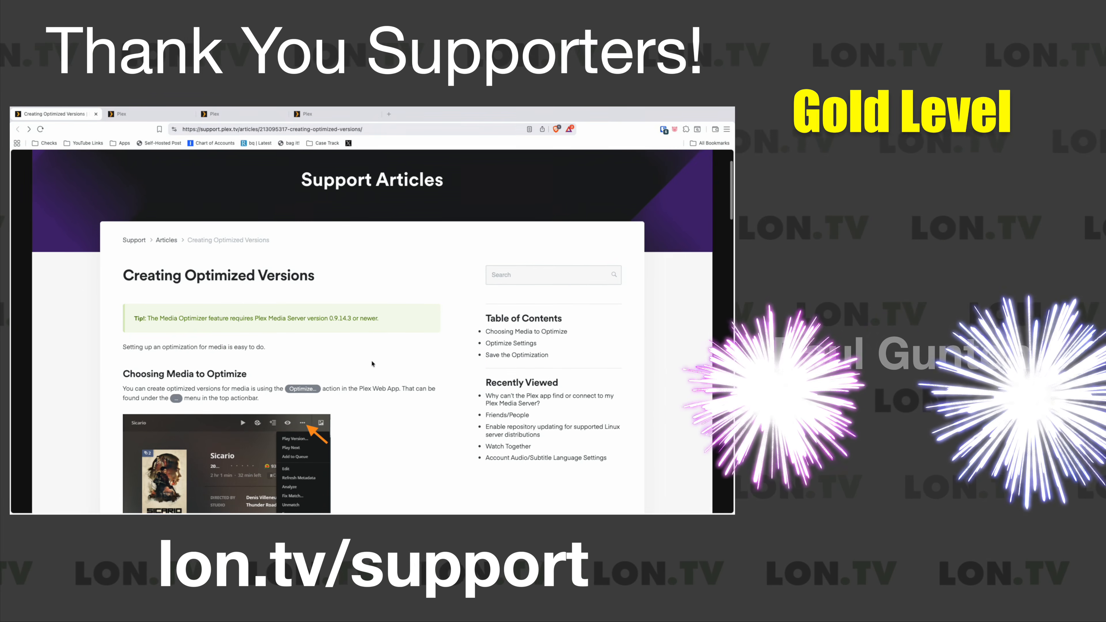
scroll(372, 364, "down", 3)
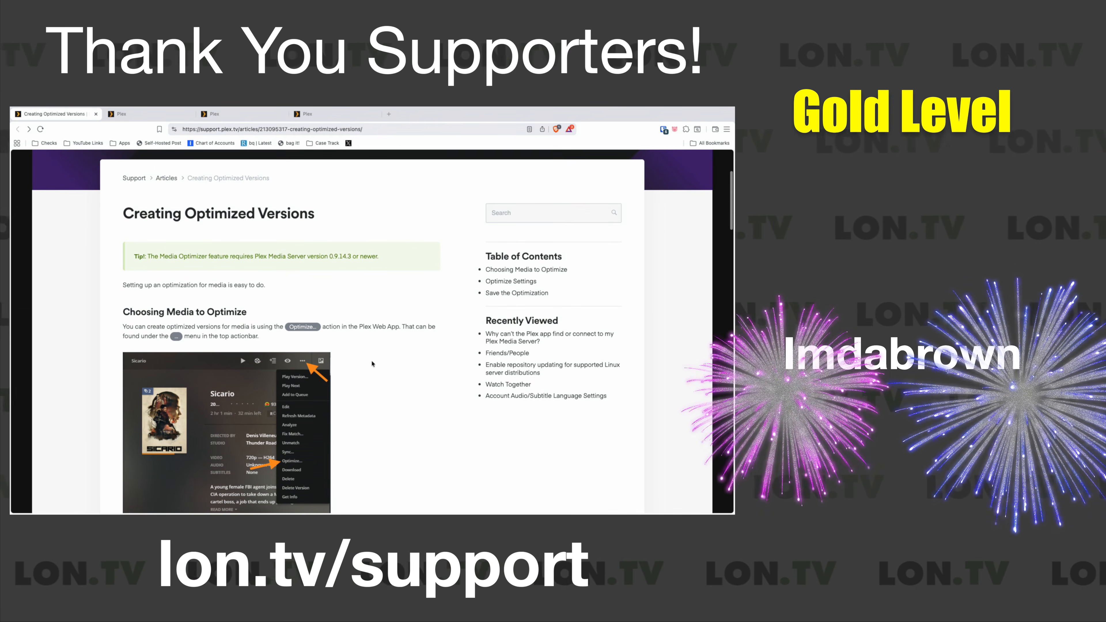
scroll(372, 363, "down", 4)
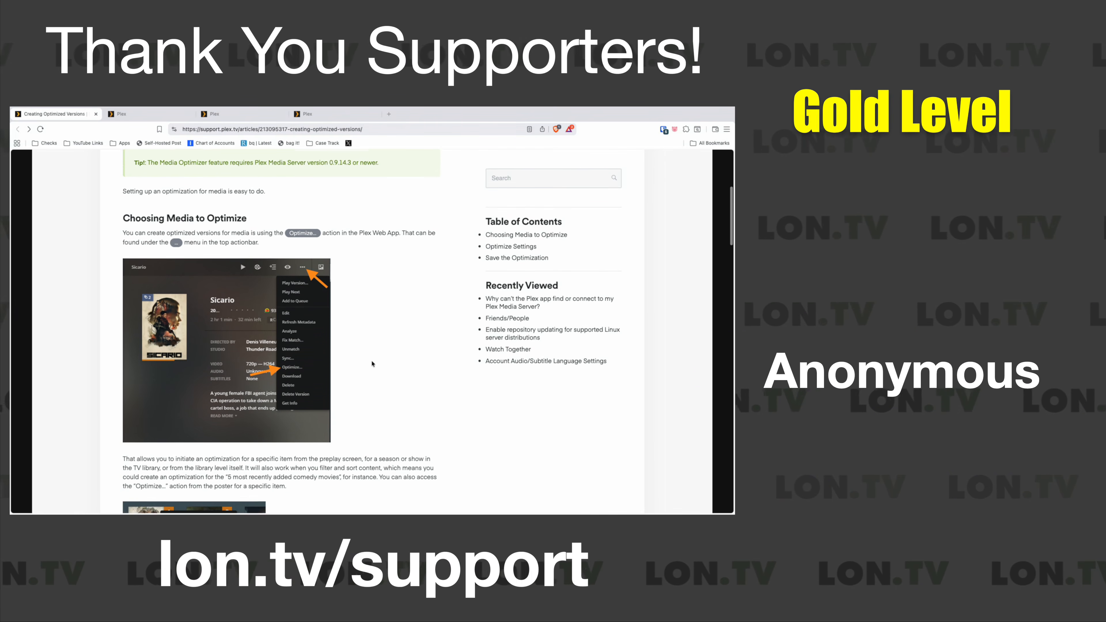
scroll(373, 363, "down", 9)
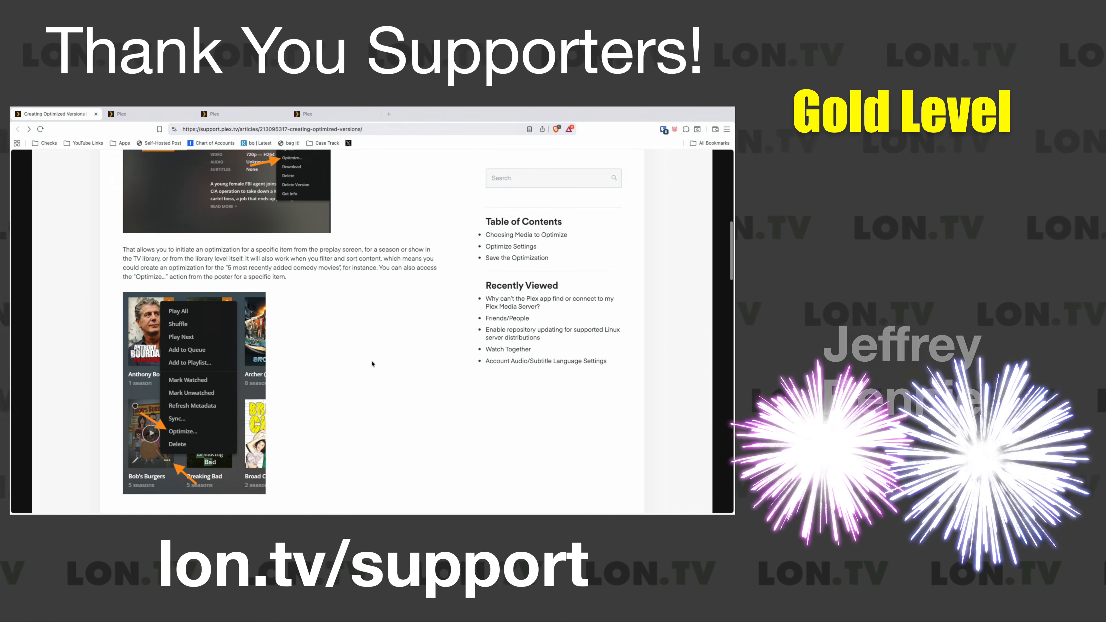
scroll(373, 364, "down", 4)
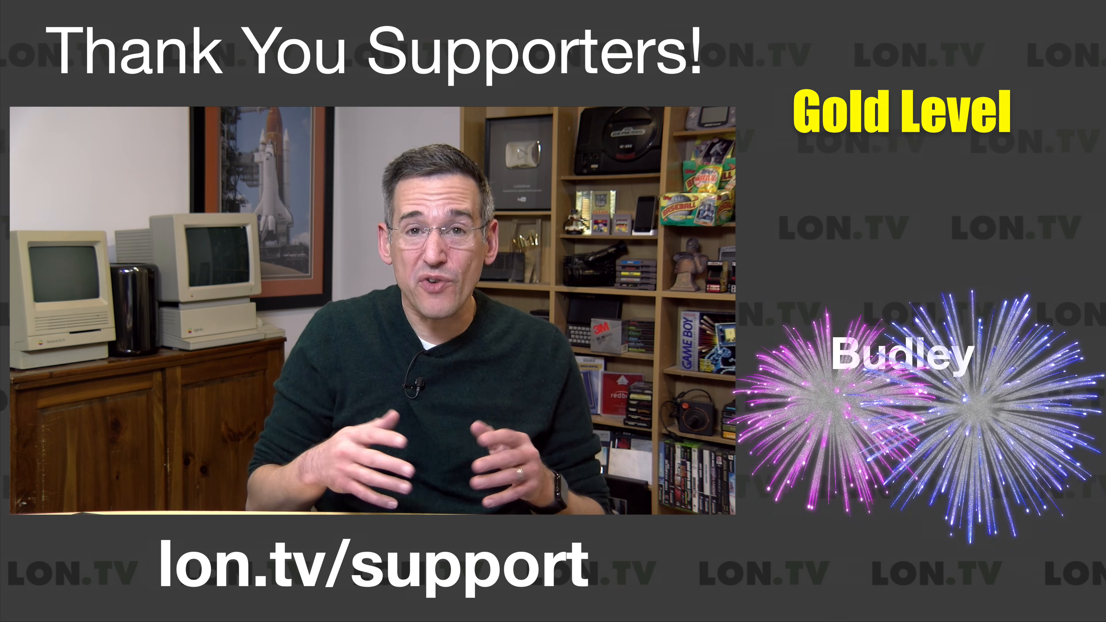